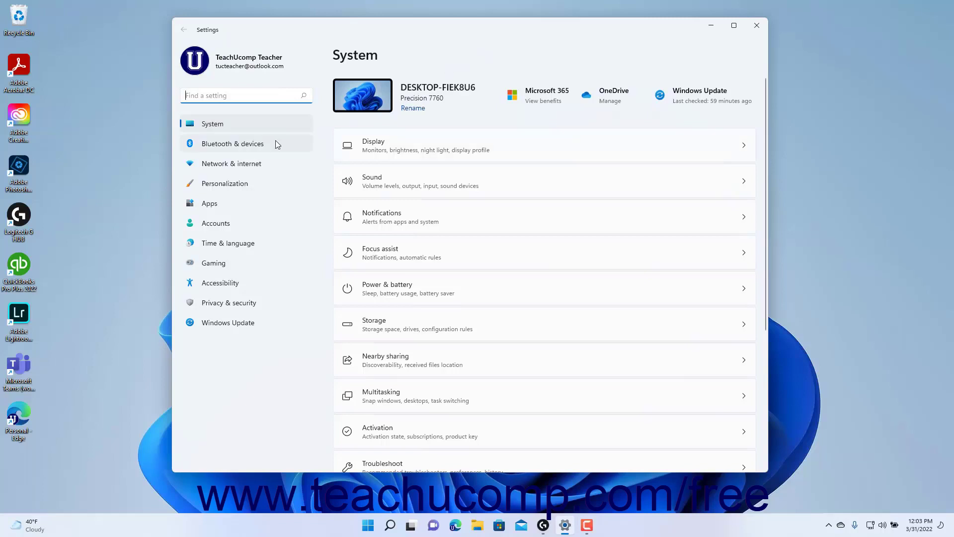
# Open the Sound page and choose the Logitech PRO X Gaming Headset speakers for output
pyautogui.click(250, 125)
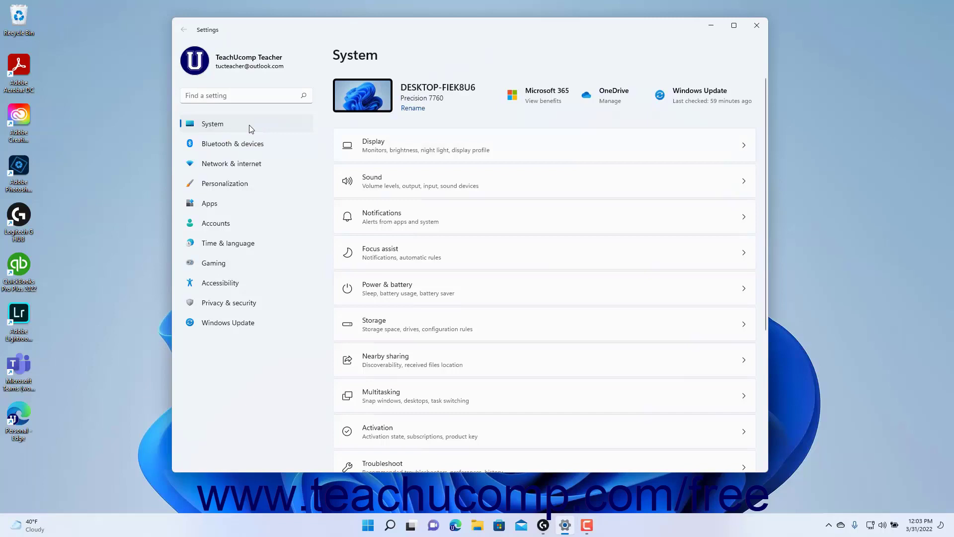
pyautogui.click(393, 179)
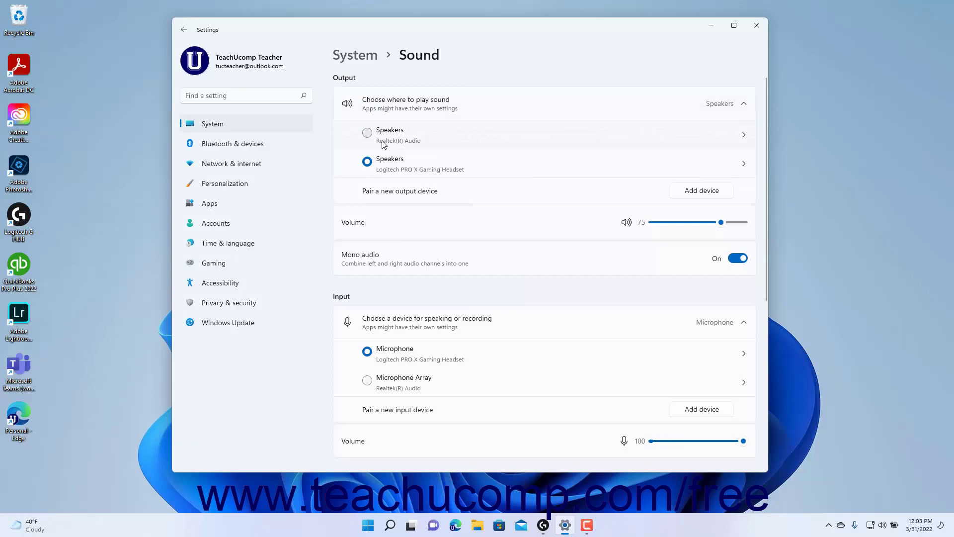
pyautogui.click(368, 162)
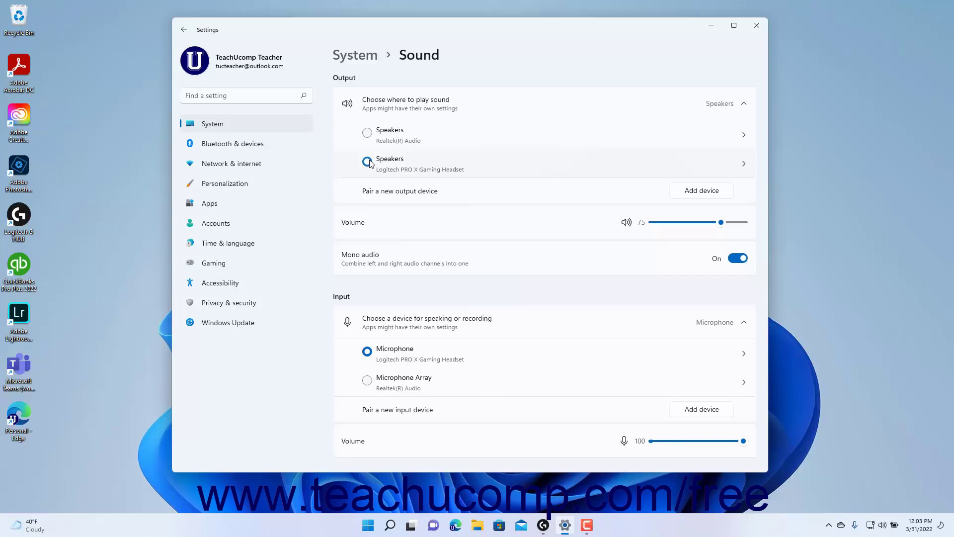
pyautogui.click(368, 162)
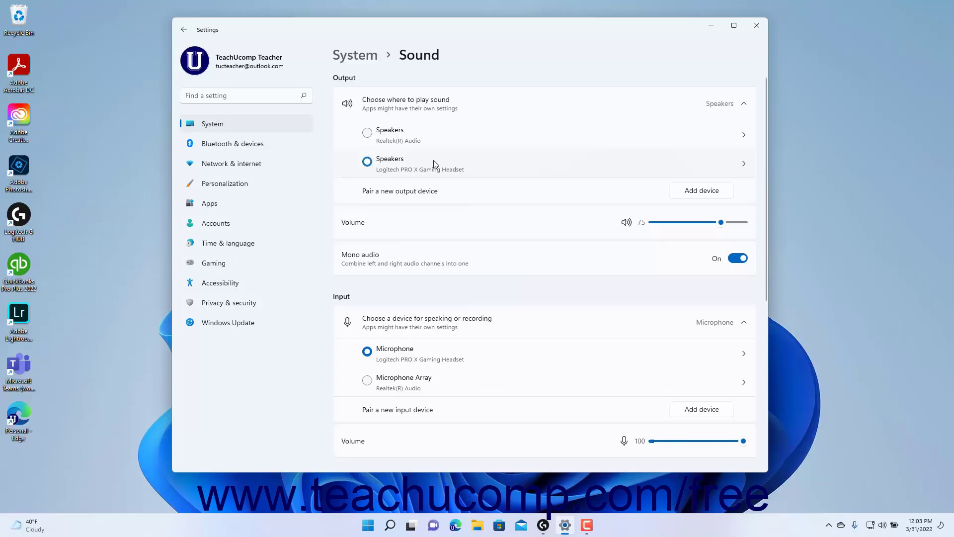
pyautogui.click(694, 196)
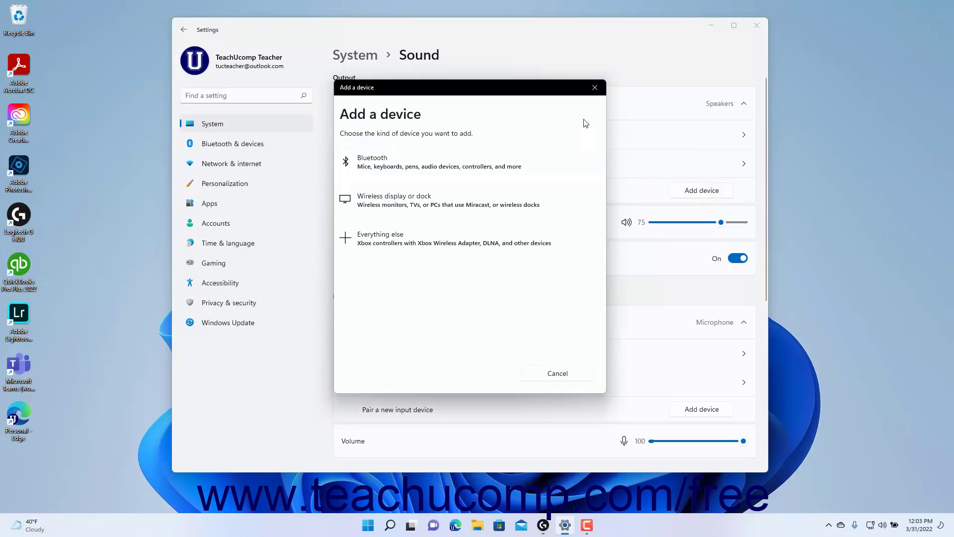
pyautogui.click(596, 89)
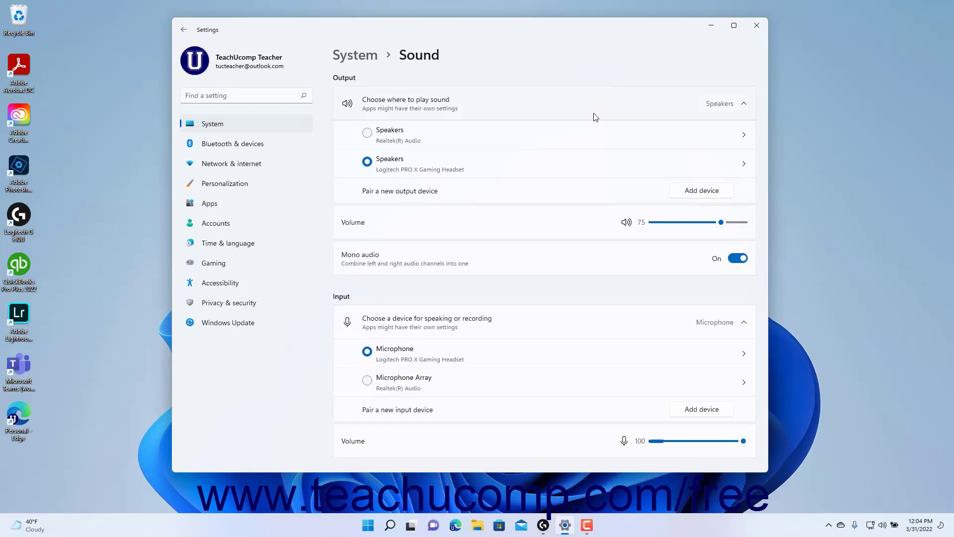
# Set the Realtek speakers to Don't allow for audio, leaving the default device choice unchanged
pyautogui.click(521, 144)
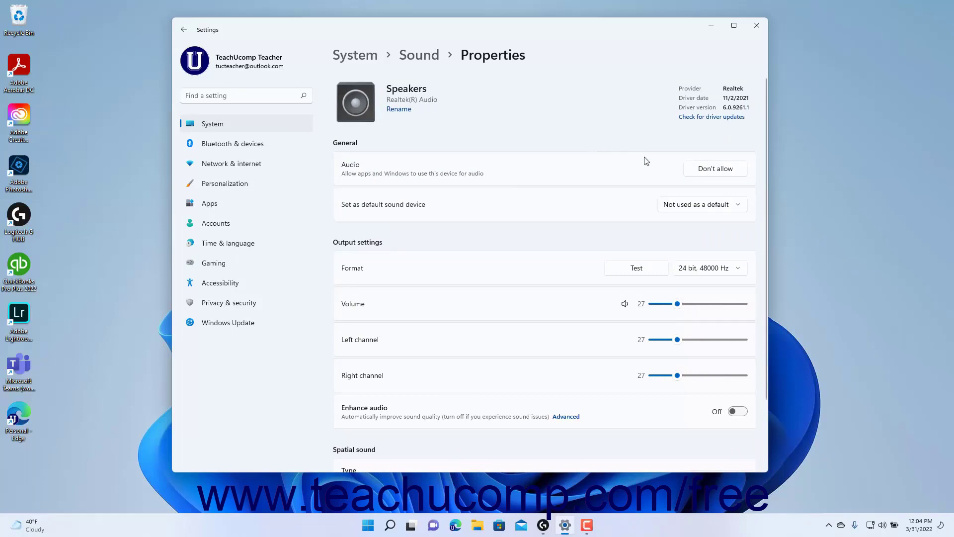
pyautogui.click(702, 172)
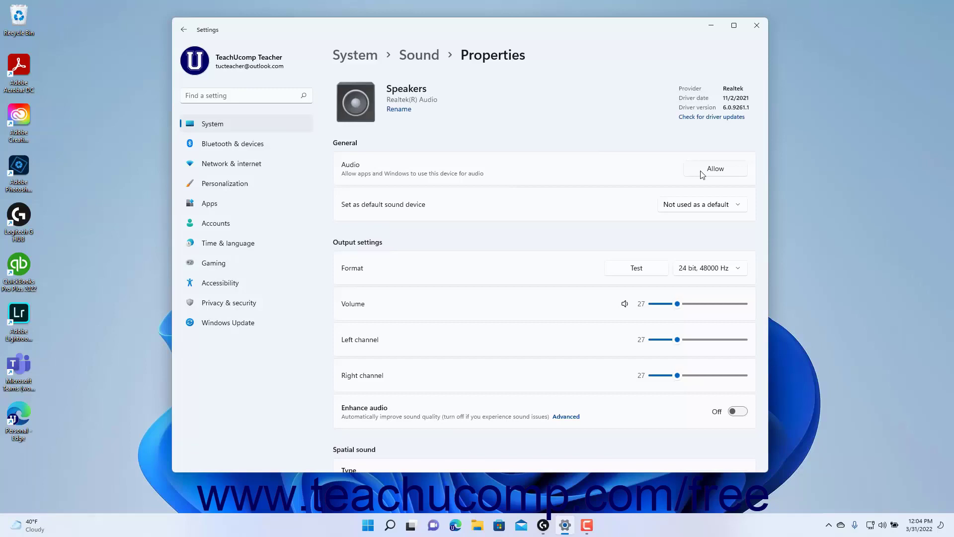
pyautogui.click(740, 208)
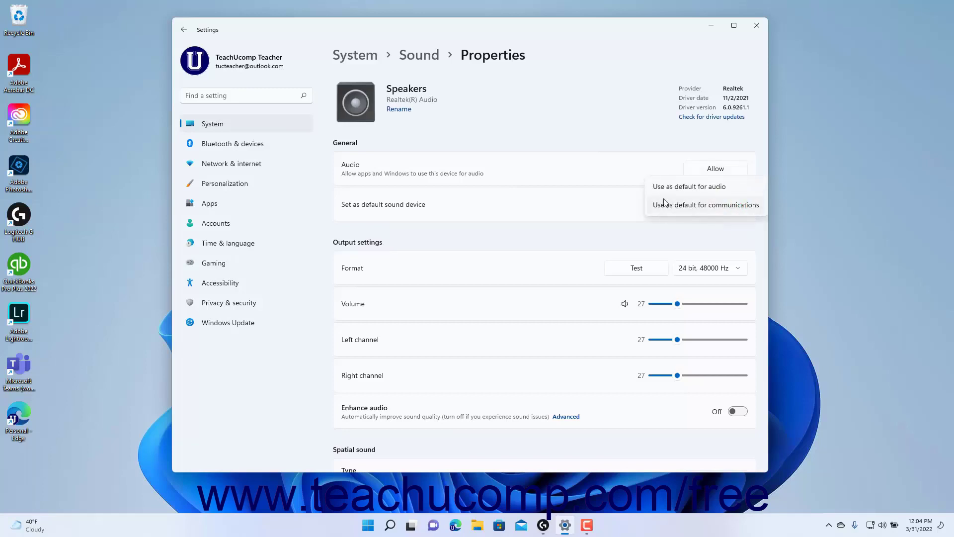
pyautogui.click(632, 205)
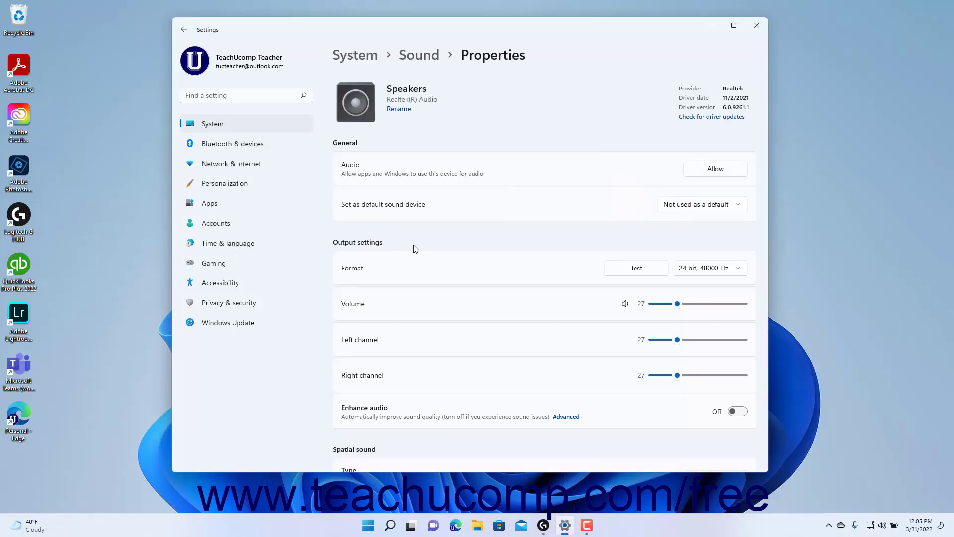
pyautogui.click(745, 271)
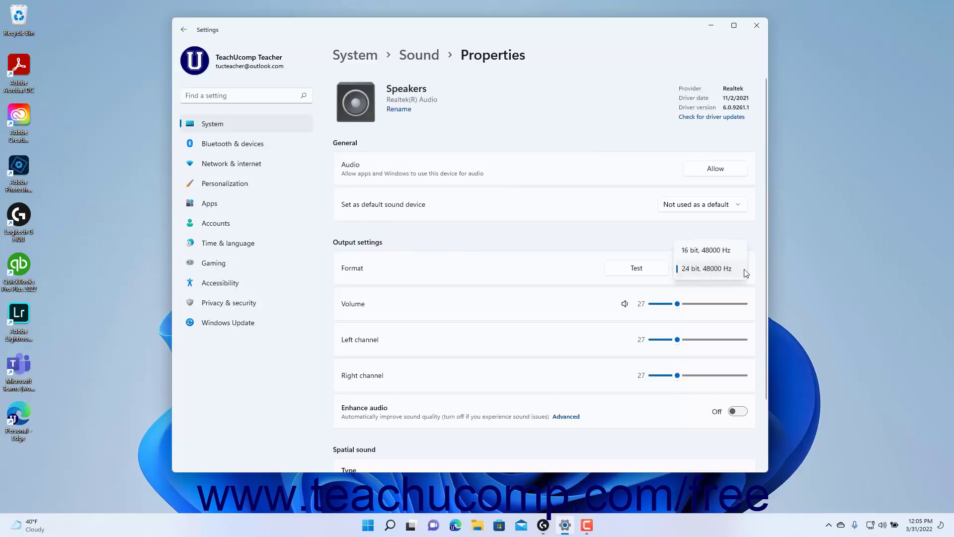
pyautogui.click(746, 273)
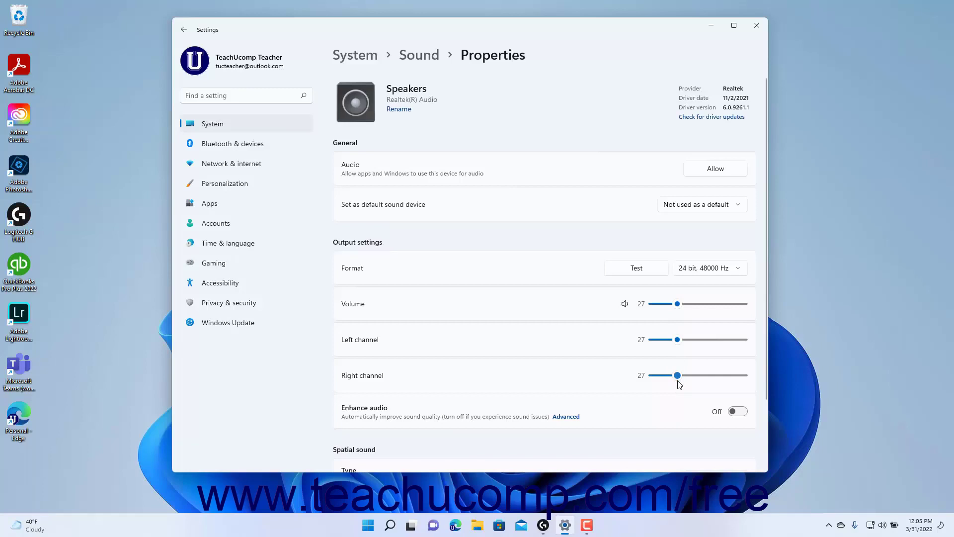
pyautogui.click(736, 412)
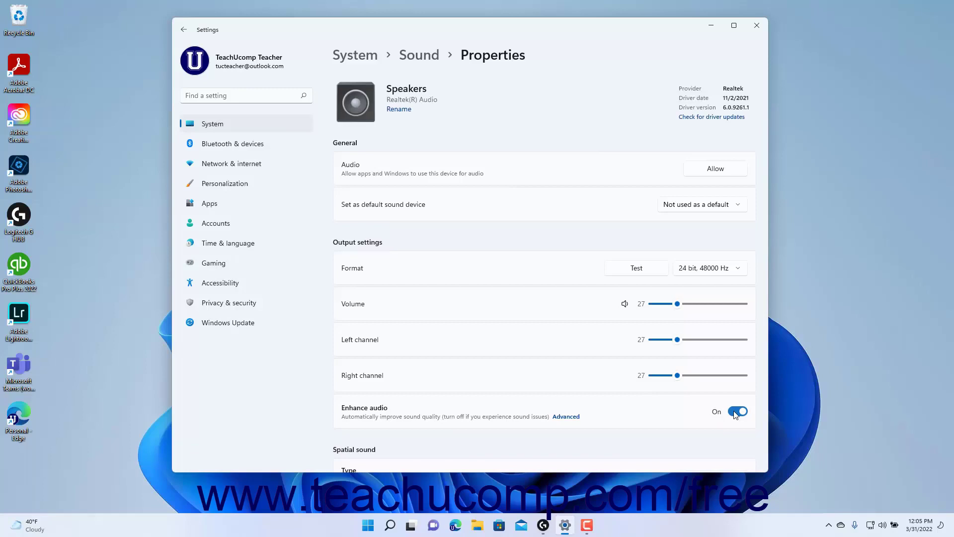
pyautogui.click(736, 413)
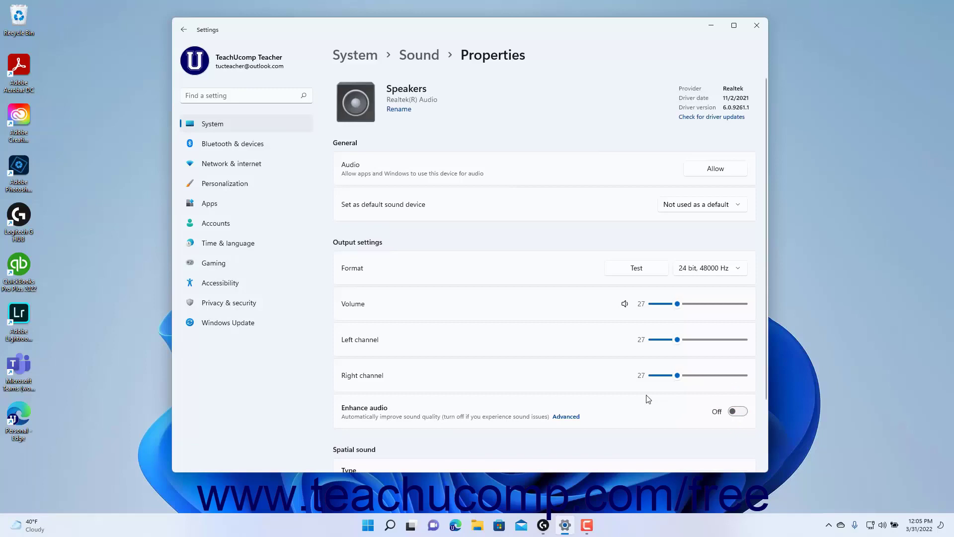
# Scroll the Realtek speakers' properties down to the Spatial sound section
pyautogui.scroll(-3, 649, 399)
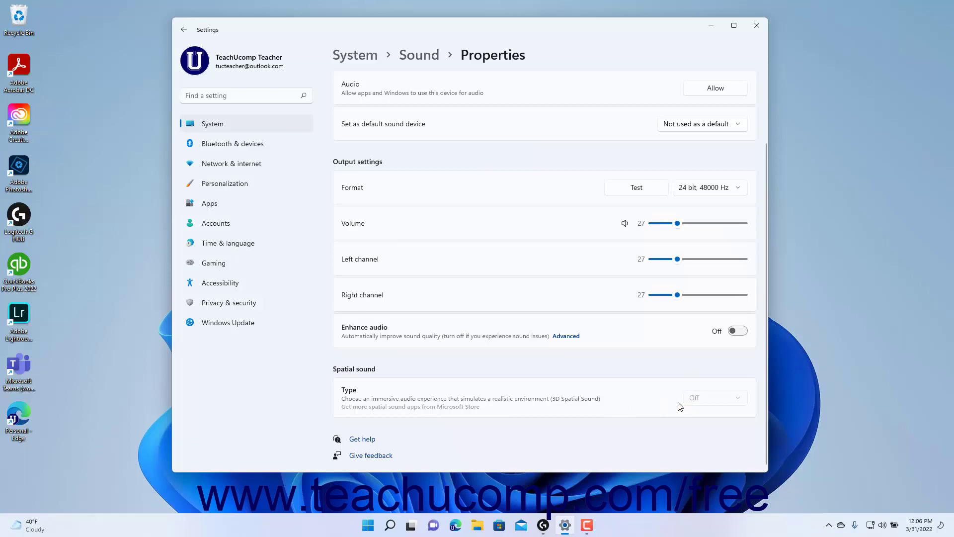
# Go back to the main Sound page and scroll down to its Advanced section
pyautogui.click(430, 56)
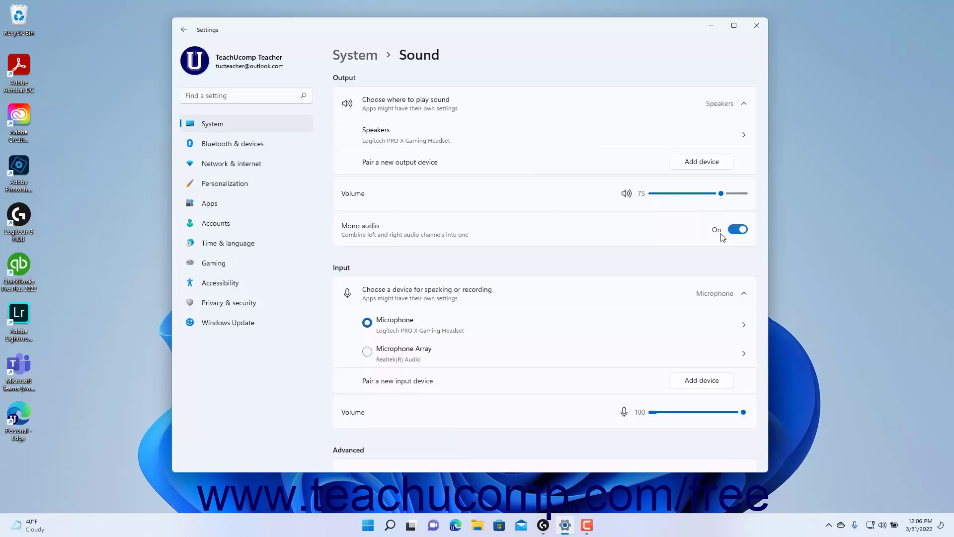
pyautogui.scroll(-3, 604, 220)
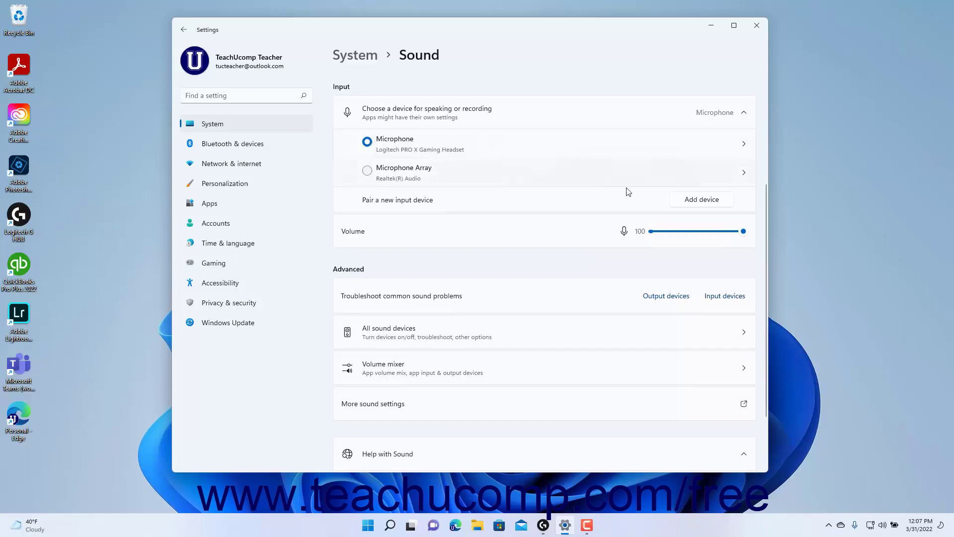
pyautogui.click(692, 202)
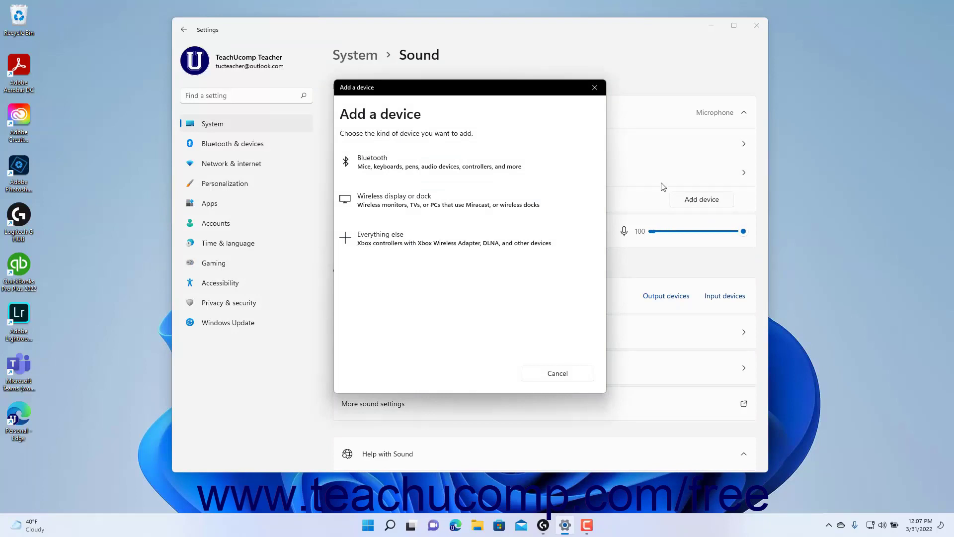
pyautogui.click(595, 87)
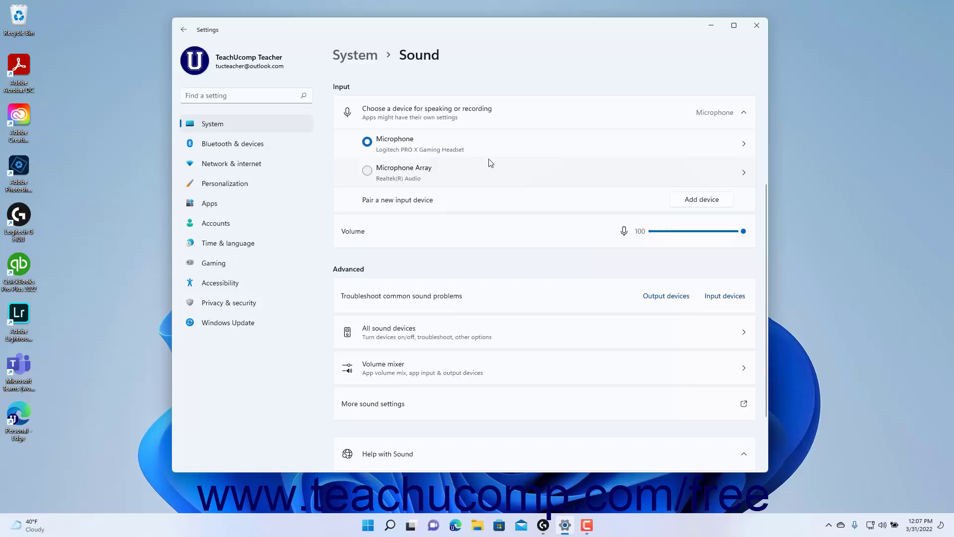
# Open the Realtek Microphone Array properties and review its default-device and Format options without changes
pyautogui.click(483, 173)
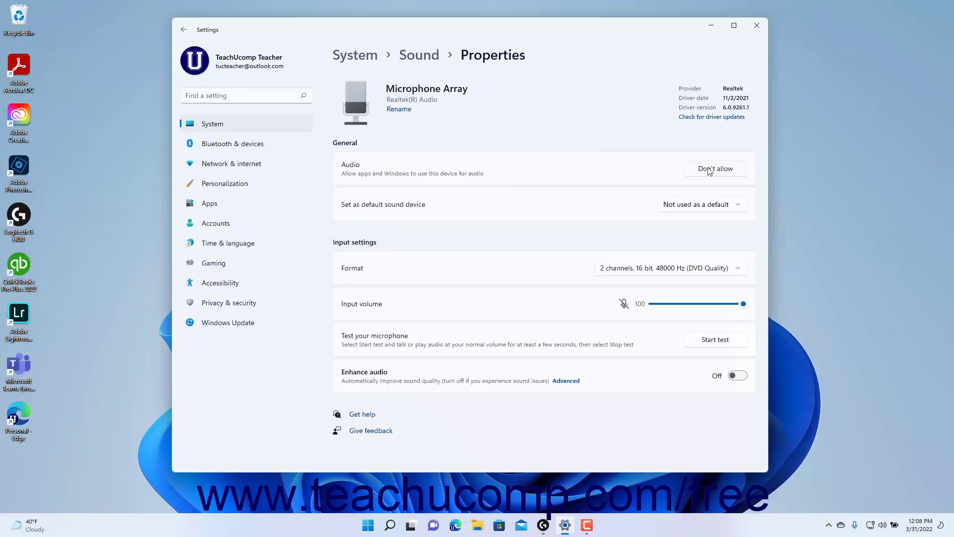
pyautogui.click(740, 208)
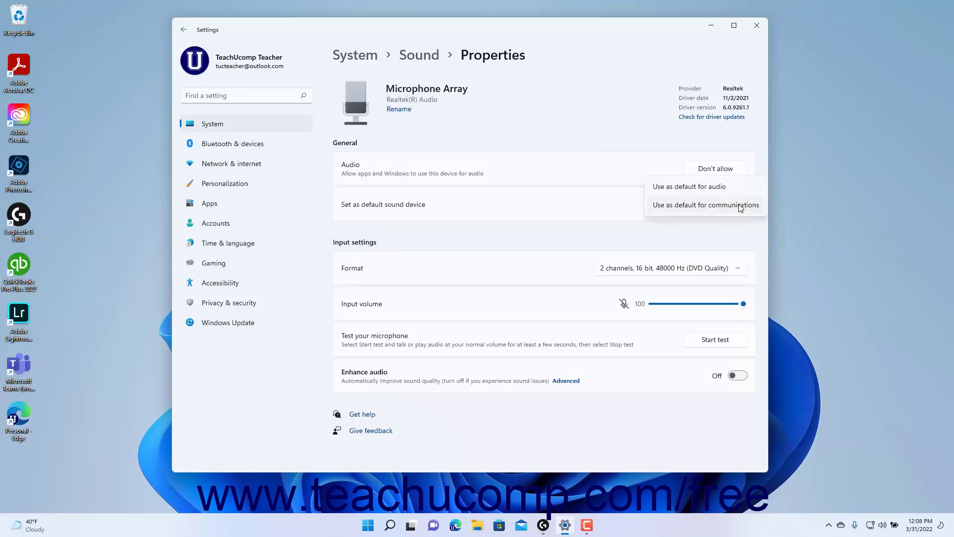
pyautogui.click(630, 209)
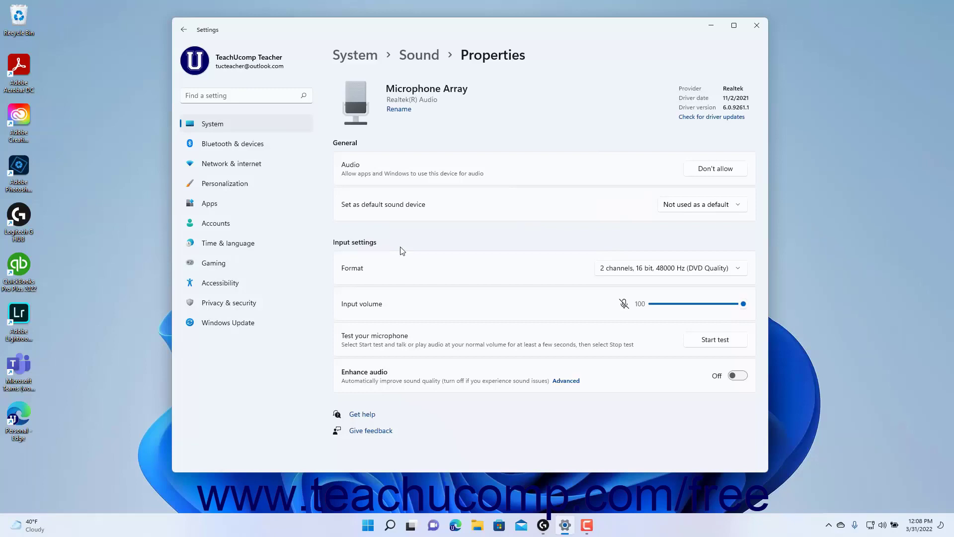
pyautogui.click(740, 271)
pyautogui.click(580, 280)
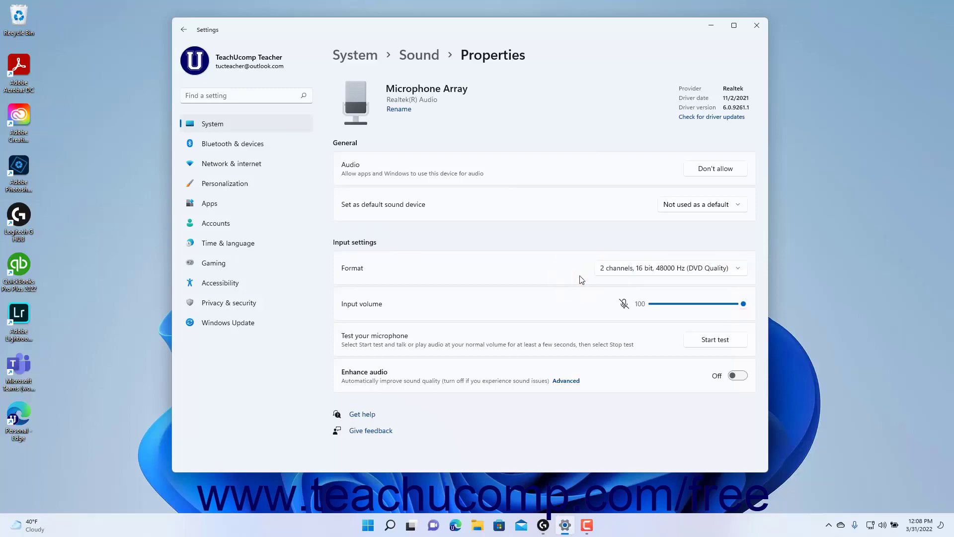
pyautogui.click(744, 304)
# Return from the Microphone Array properties to the Sound page's Advanced options
pyautogui.click(430, 57)
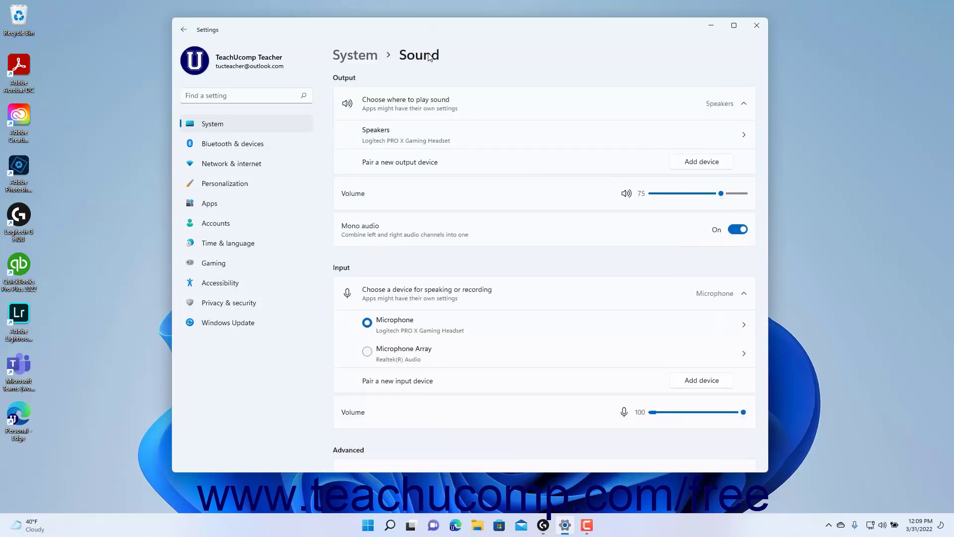
pyautogui.scroll(-2, 545, 252)
pyautogui.scroll(-4, 545, 253)
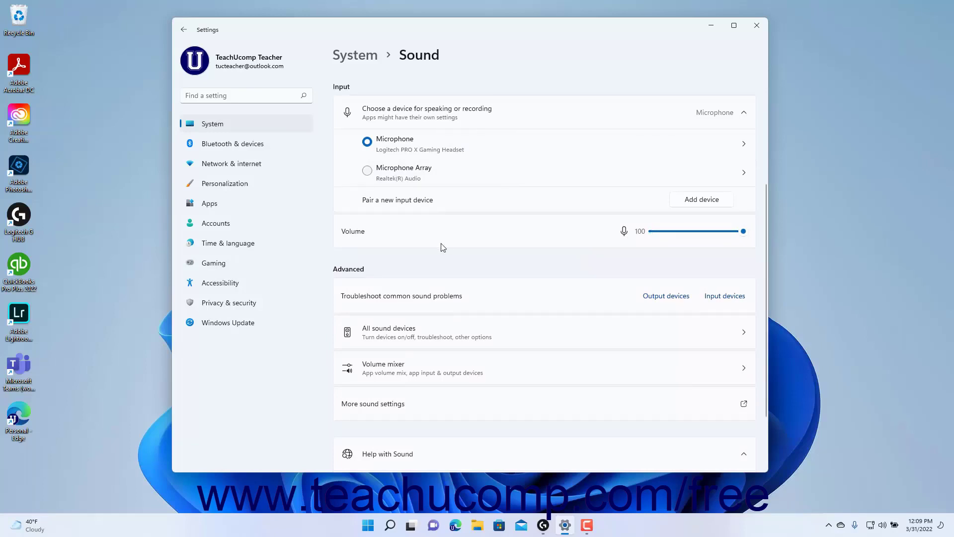
pyautogui.click(388, 272)
# In All sound devices, set the Realtek Speakers to Allow for apps and Windows audio
pyautogui.click(530, 330)
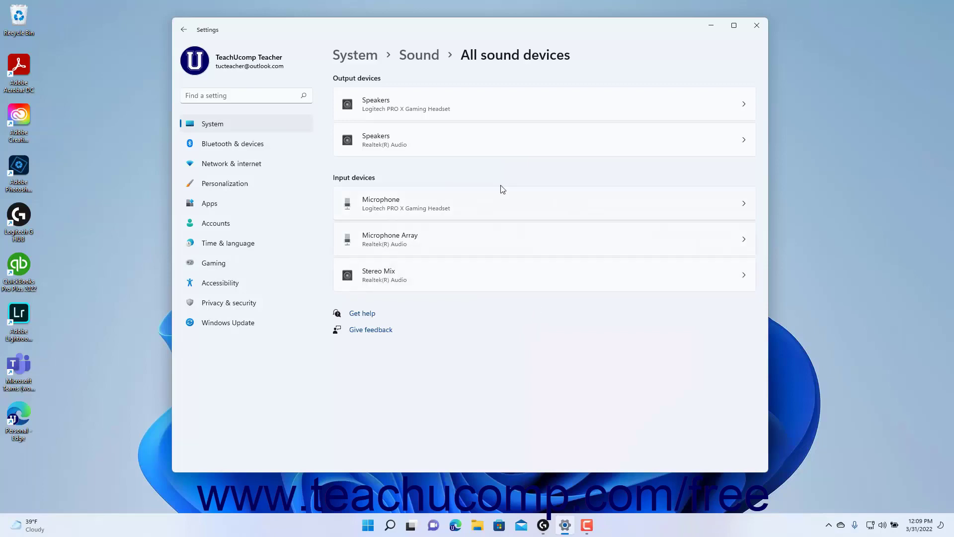
pyautogui.click(499, 146)
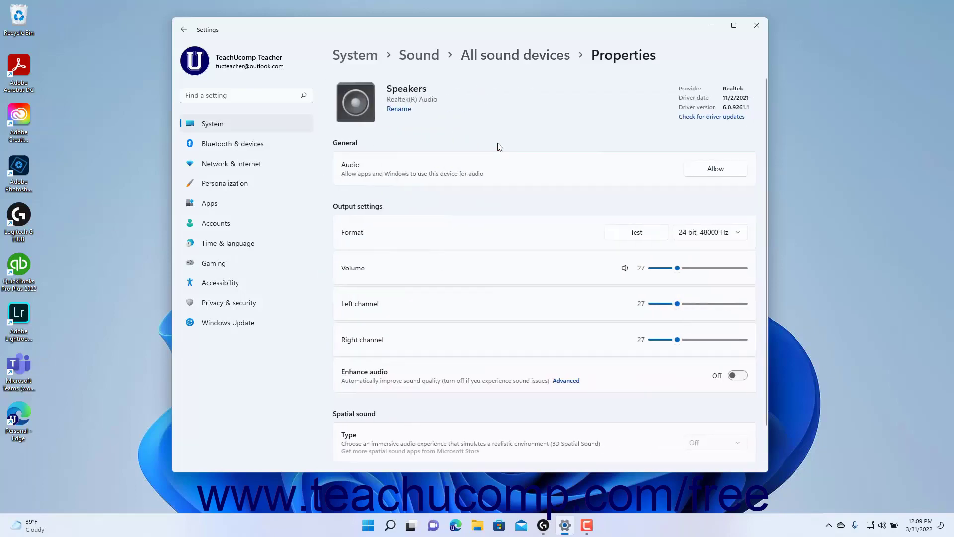
pyautogui.click(723, 174)
# Open the Volume mixer from the Sound page and expand Microsoft Teams' output and input devices
pyautogui.click(426, 60)
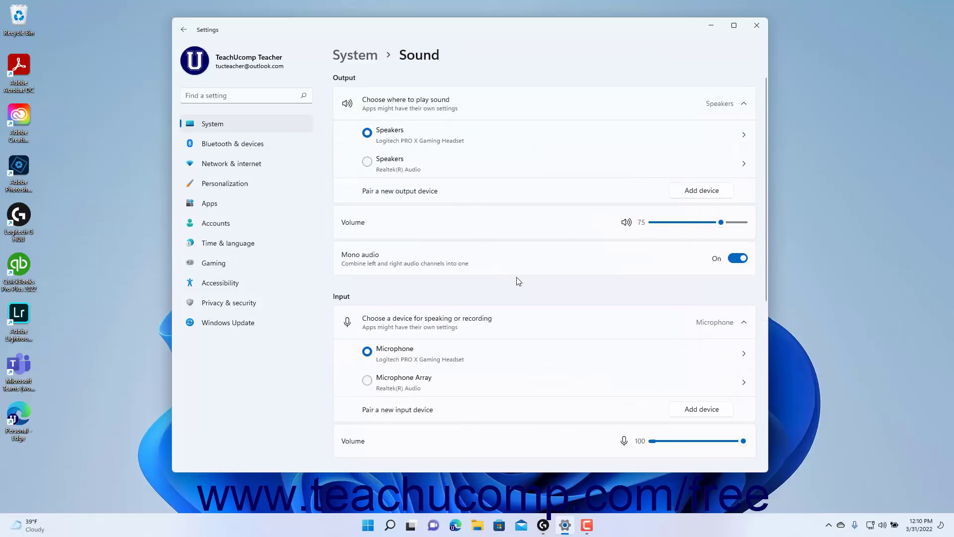
pyautogui.scroll(-5, 518, 282)
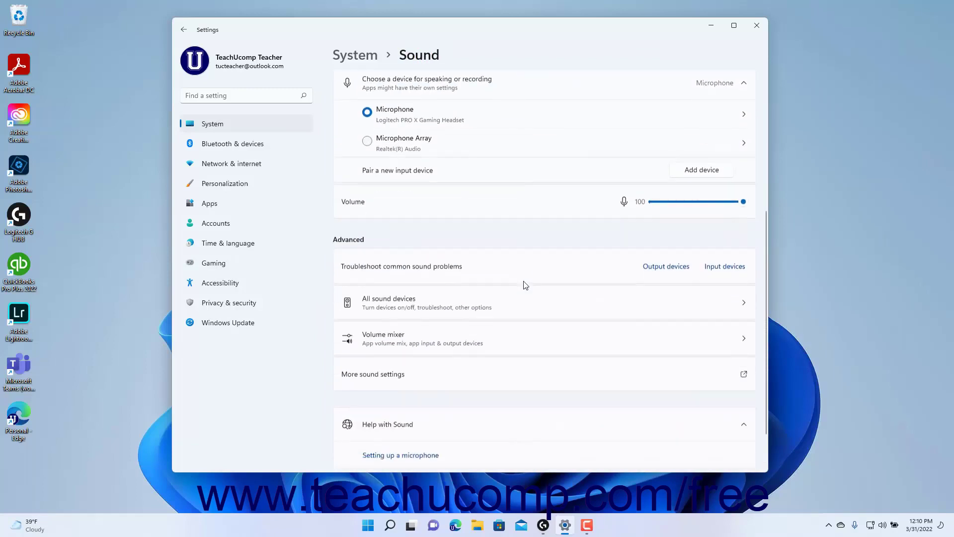
pyautogui.click(480, 341)
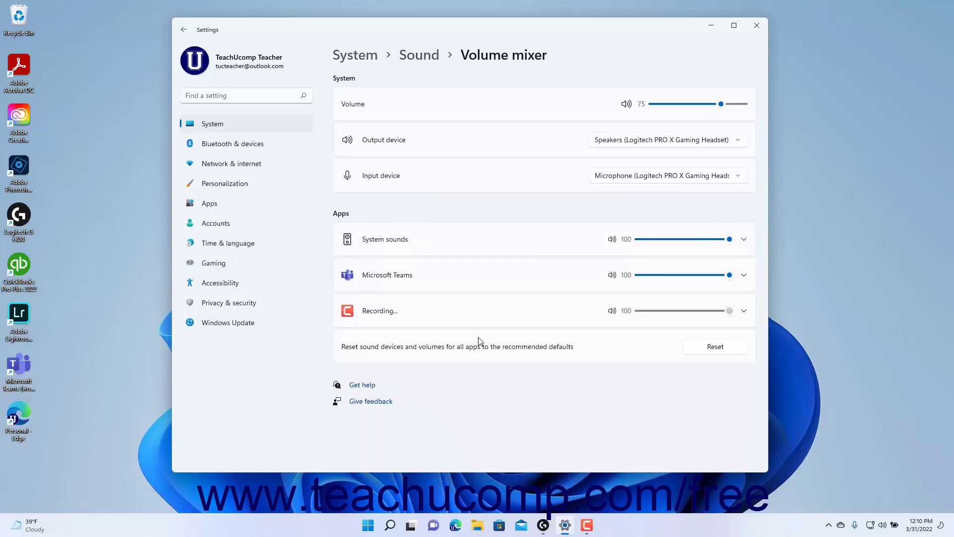
pyautogui.moveTo(721, 108)
pyautogui.click(543, 268)
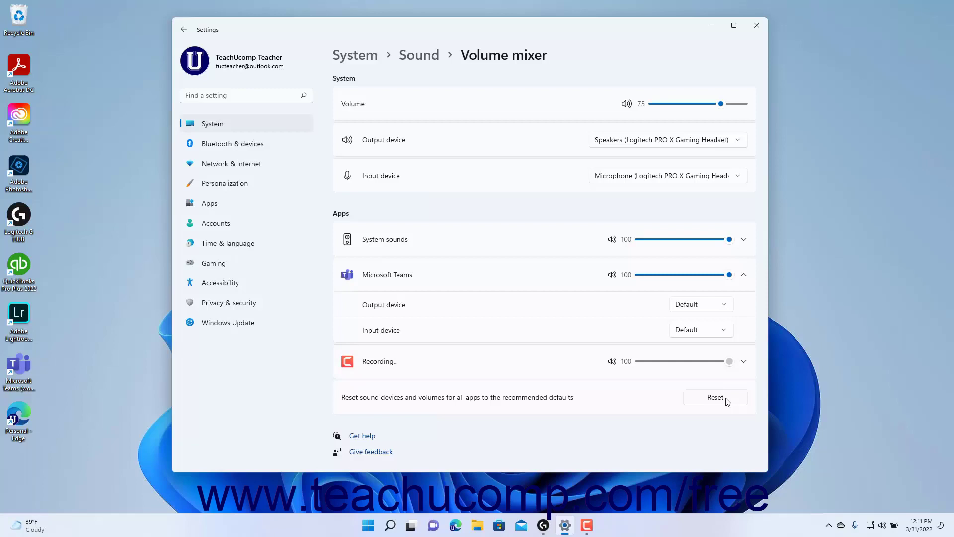
# Return to the Sound page and scroll to the Advanced options showing More sound settings
pyautogui.click(419, 56)
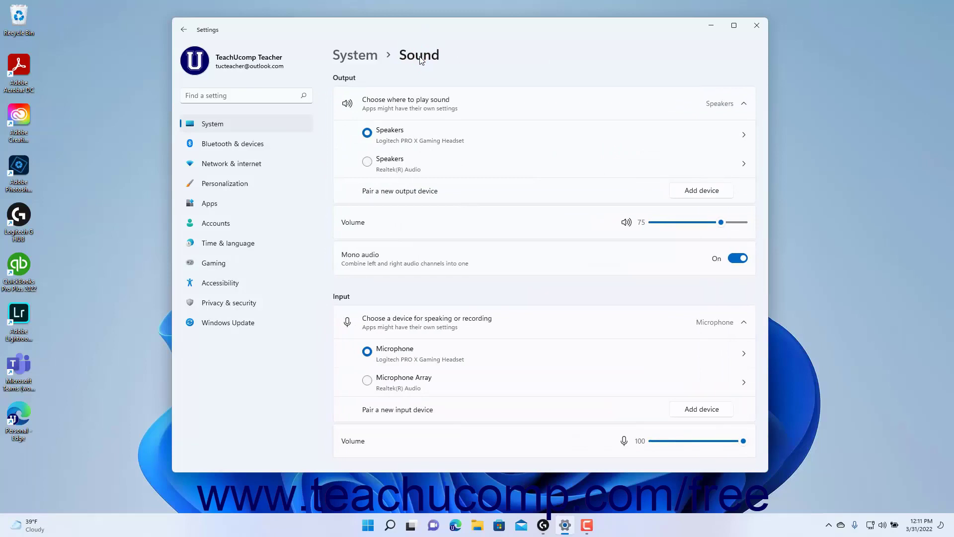
pyautogui.scroll(-6, 462, 142)
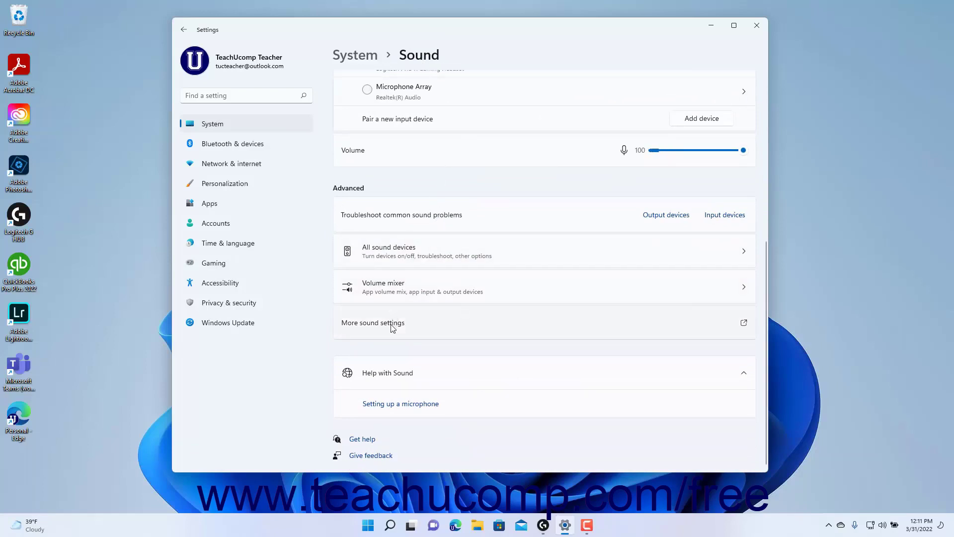
pyautogui.click(419, 327)
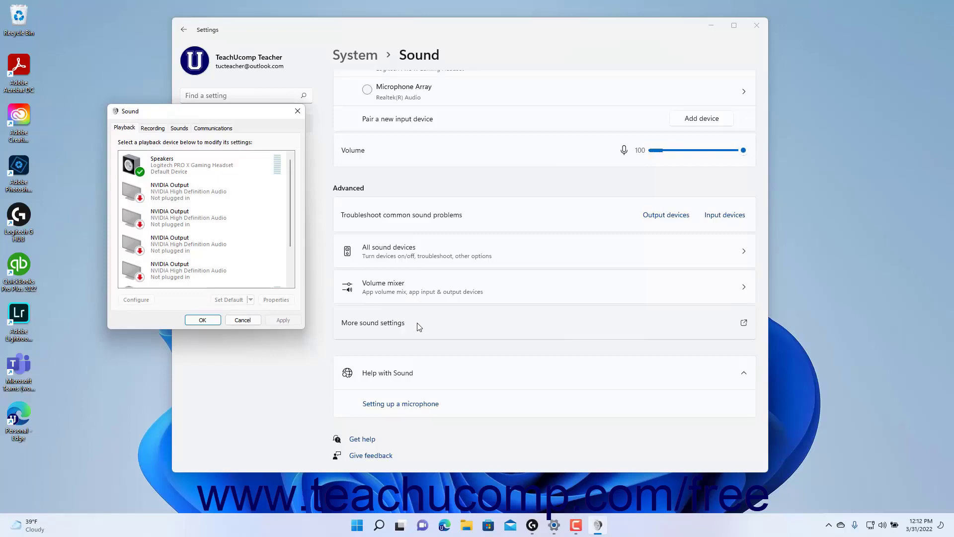
pyautogui.click(131, 130)
pyautogui.click(156, 131)
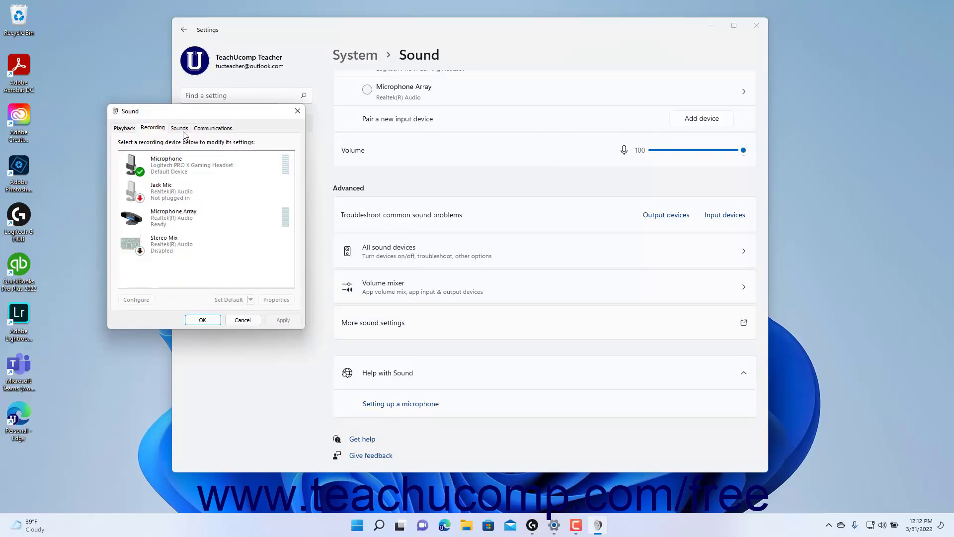
pyautogui.click(180, 129)
pyautogui.click(210, 130)
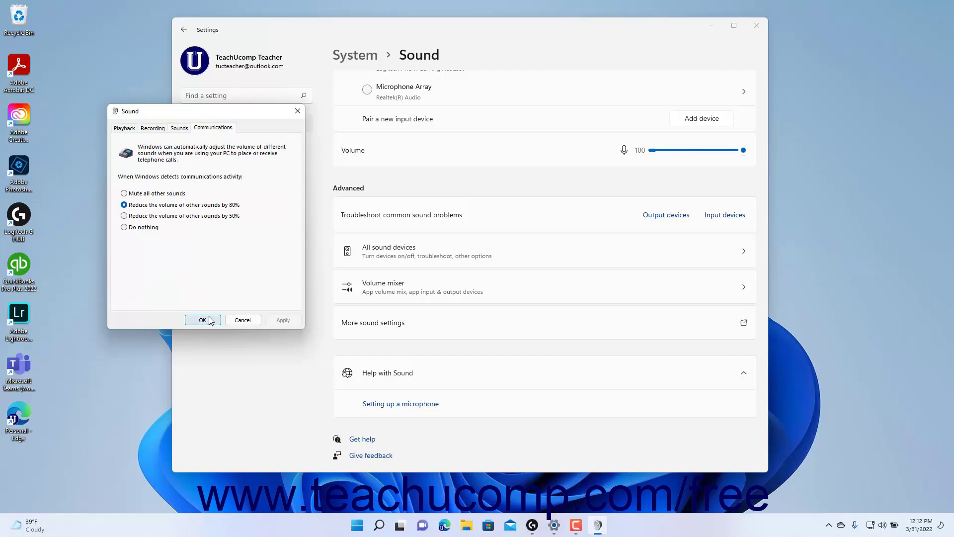
pyautogui.click(241, 320)
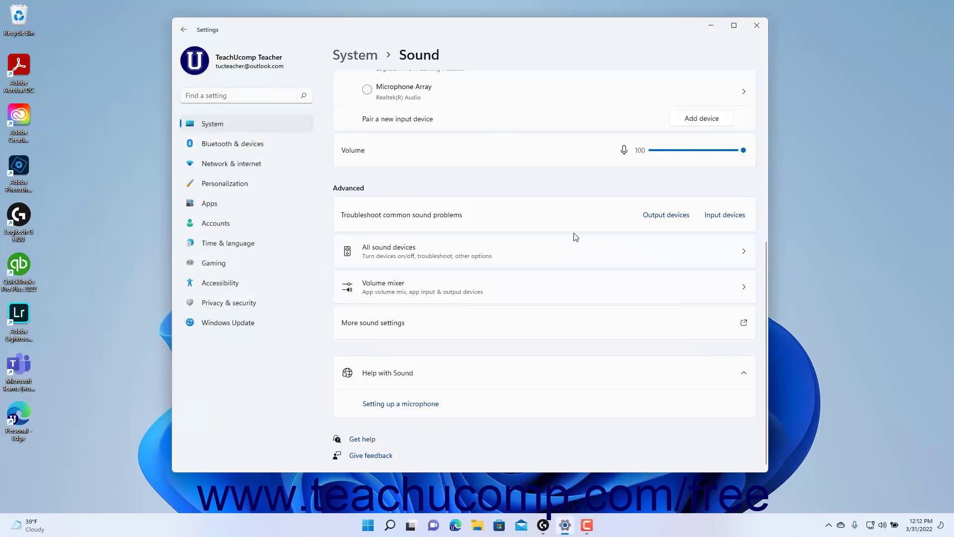